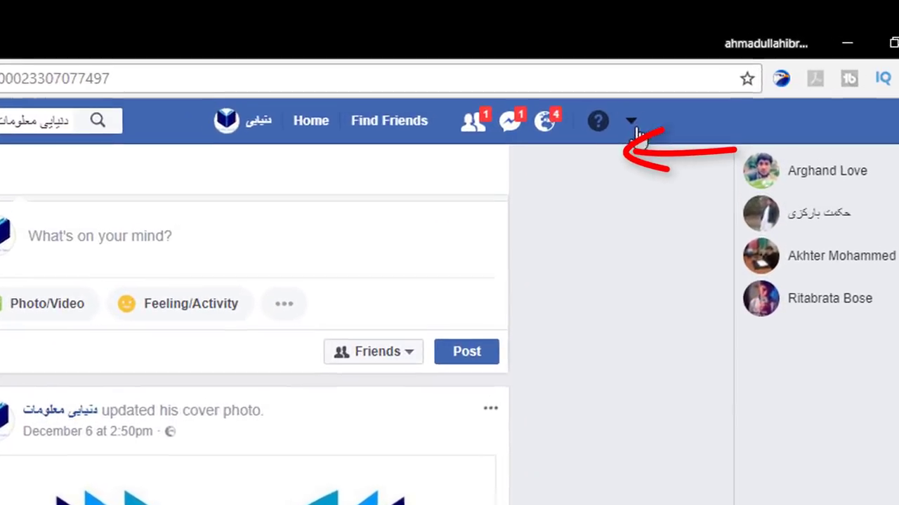
- Start creating a new Facebook ad and discard the previously unfinished campaign draft to start over
click(632, 125)
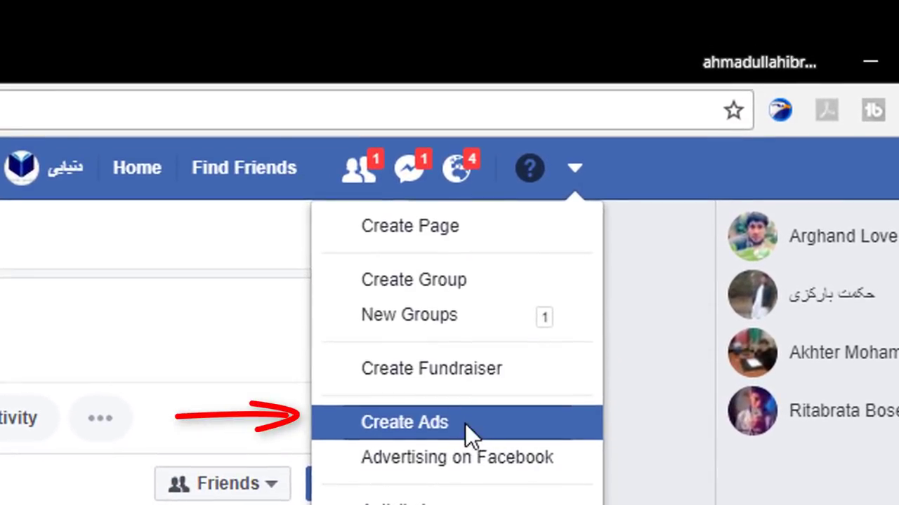
click(464, 423)
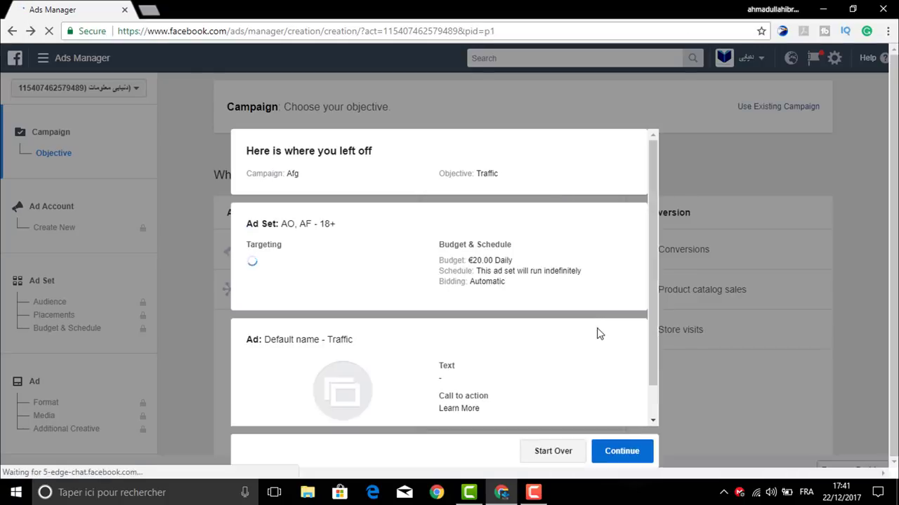
click(552, 451)
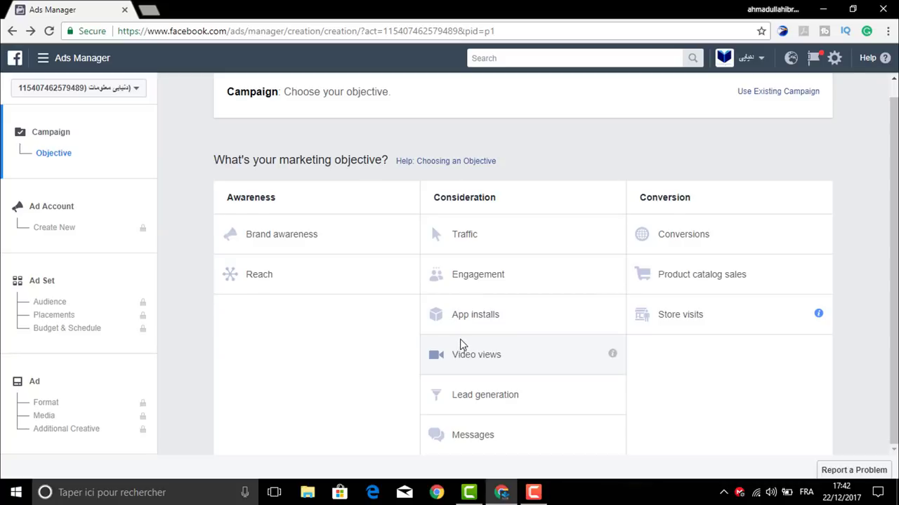
- Choose Traffic as the marketing objective with the campaign name Afg, and proceed to the ad account setup
click(467, 235)
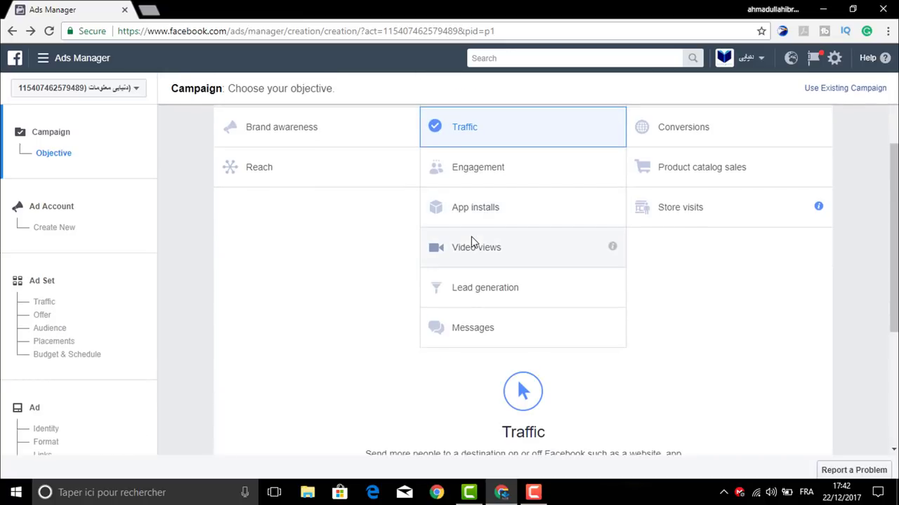
scroll(472, 241, down, 3)
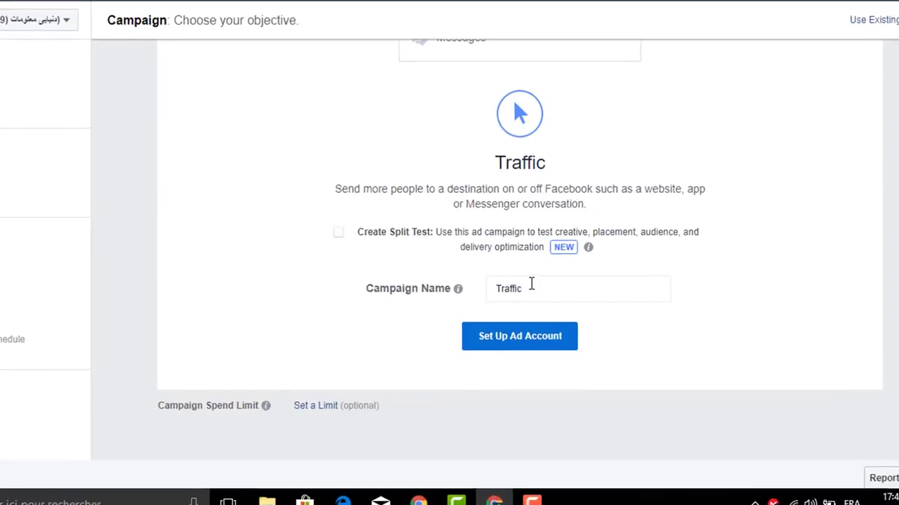
drag(532, 282, 479, 295)
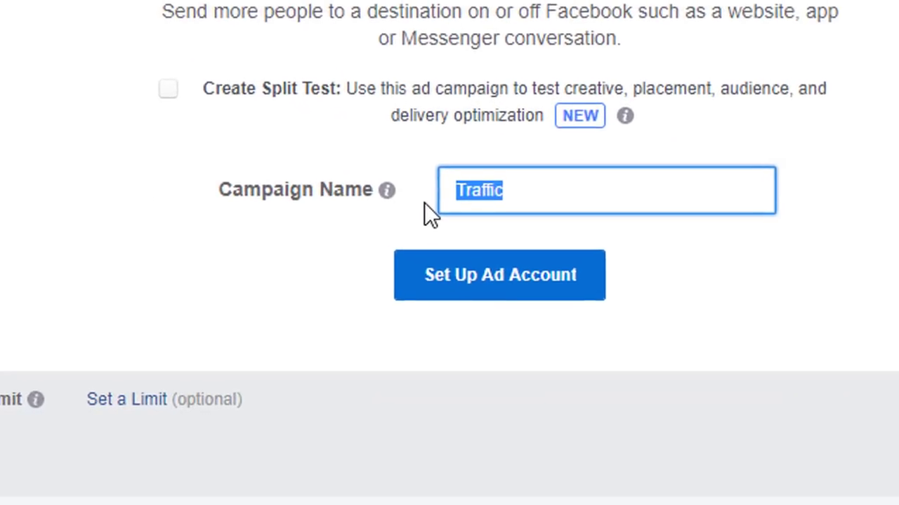
text(Afg)
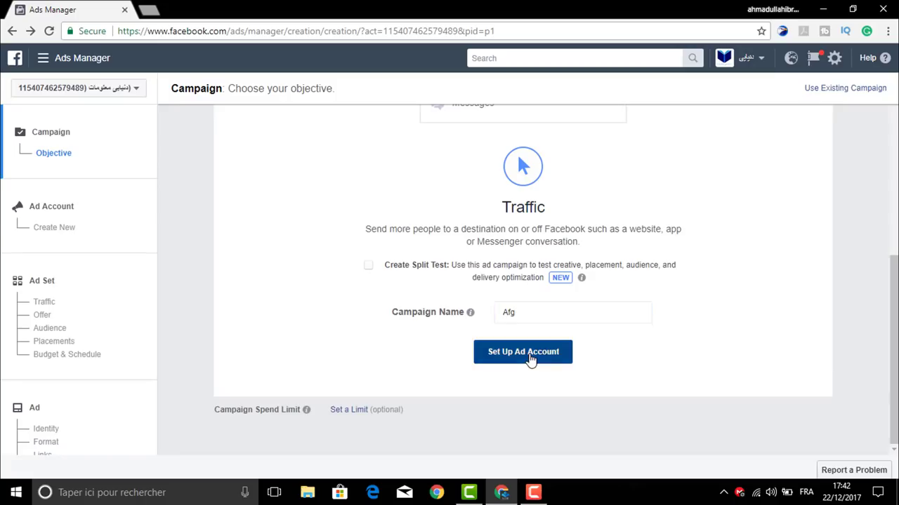
click(502, 275)
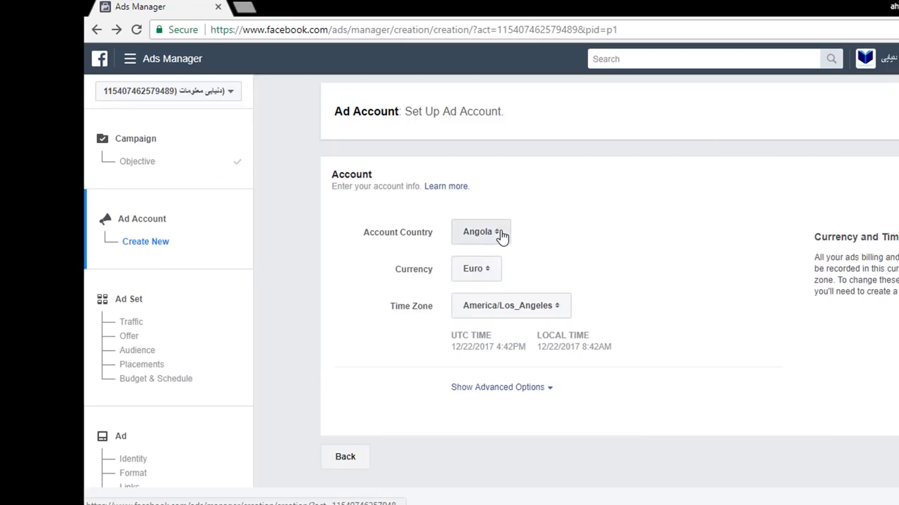
- Check the account country and currency choices without changing them, and continue to the ad set
click(504, 237)
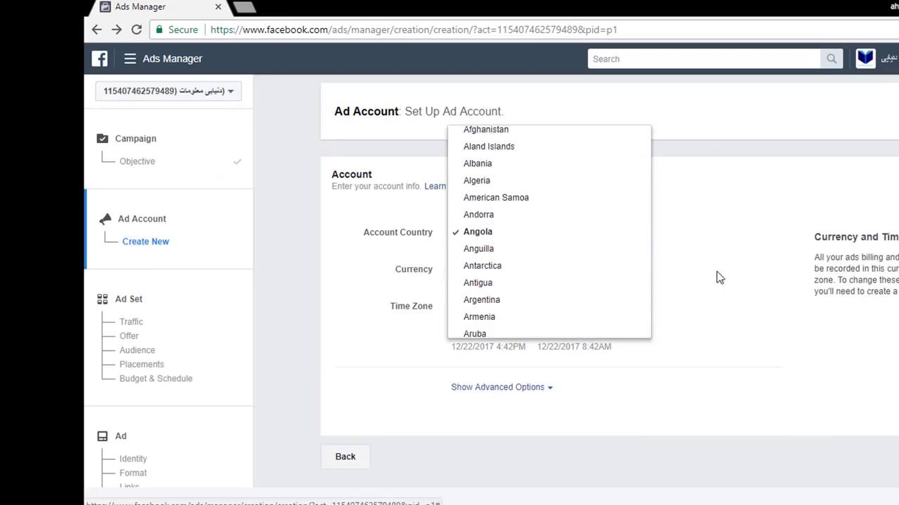
click(729, 200)
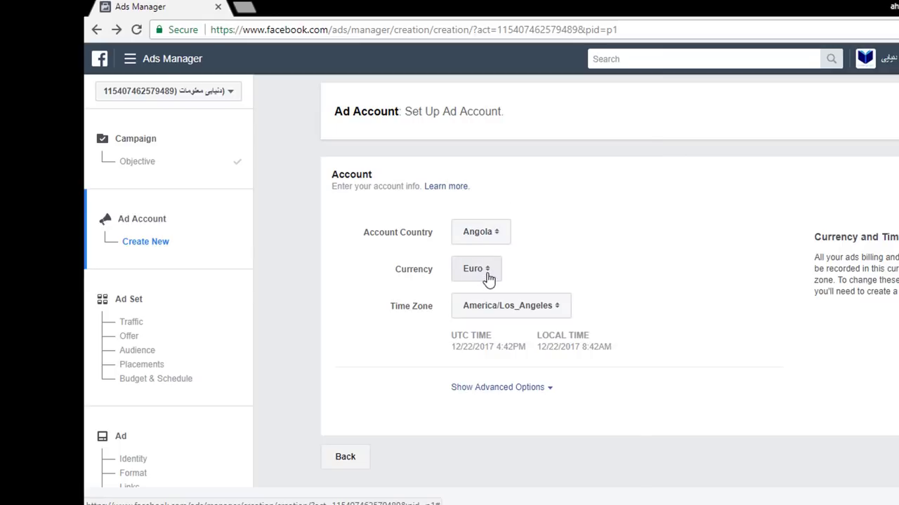
click(489, 277)
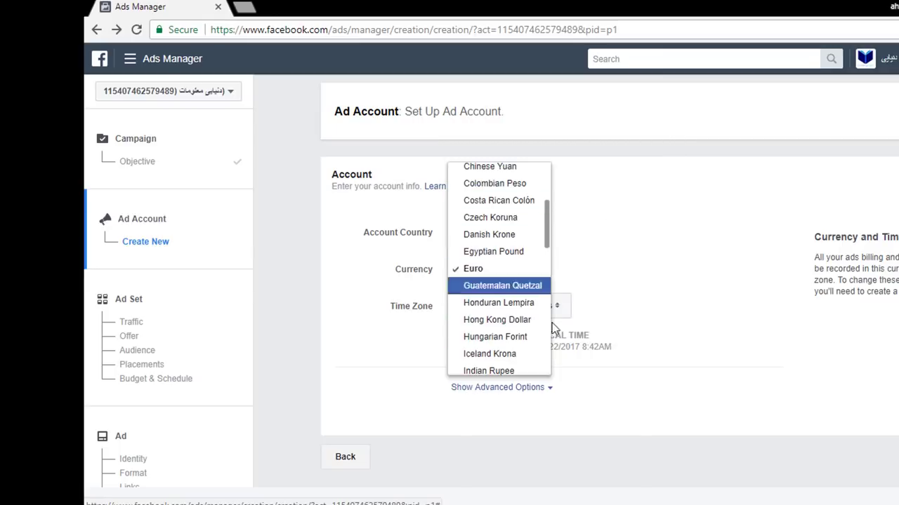
click(653, 234)
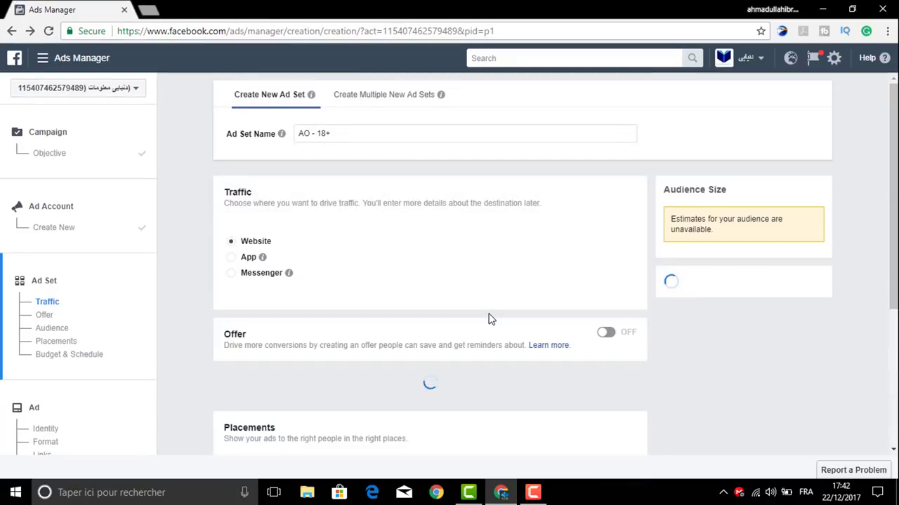
- Add the country Afghanistan to the included locations of the ad set's audience
scroll(491, 319, down, 1)
scroll(491, 320, down, 2)
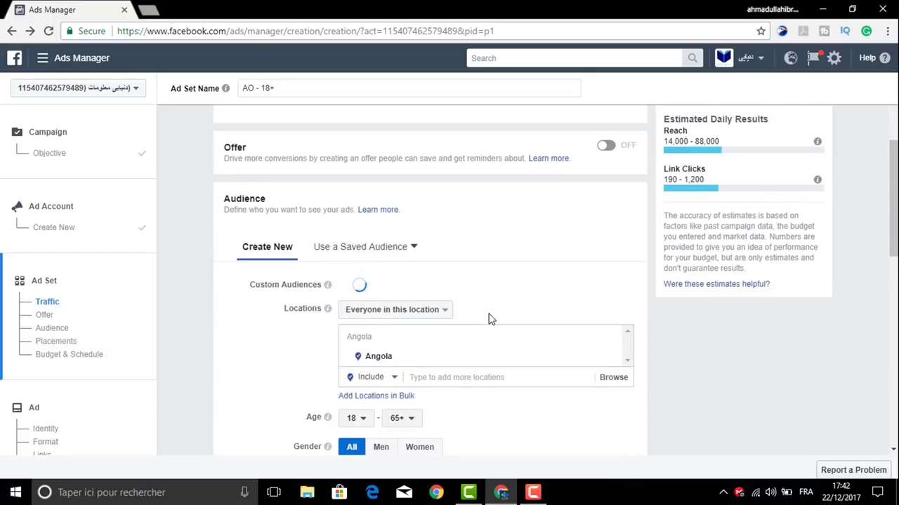
scroll(490, 318, up, 1)
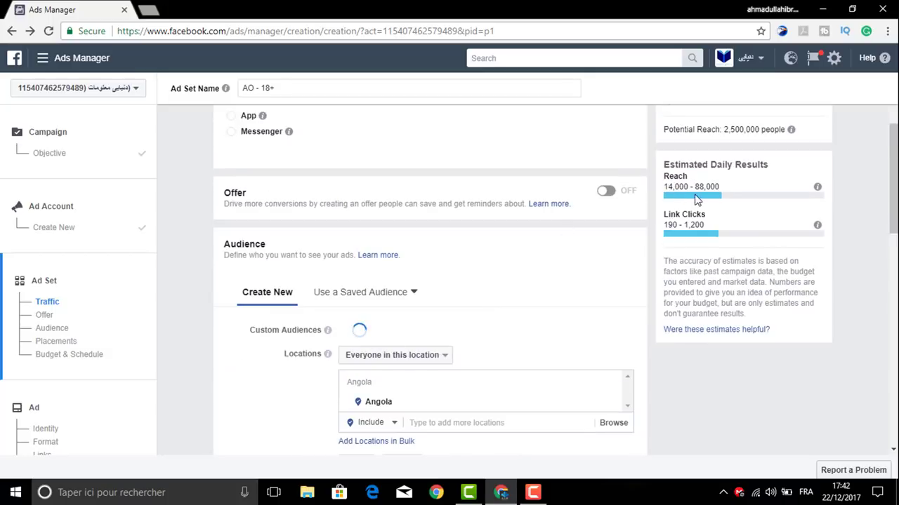
scroll(695, 200, up, 3)
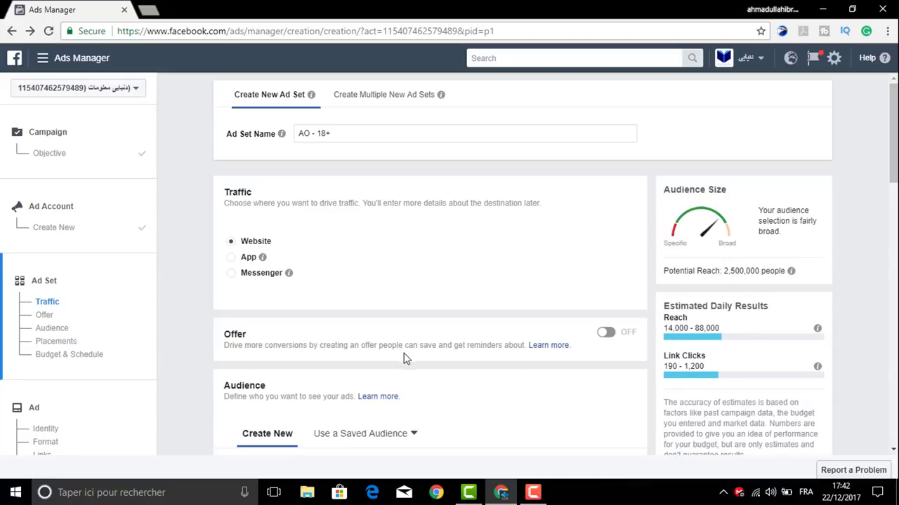
scroll(404, 358, down, 4)
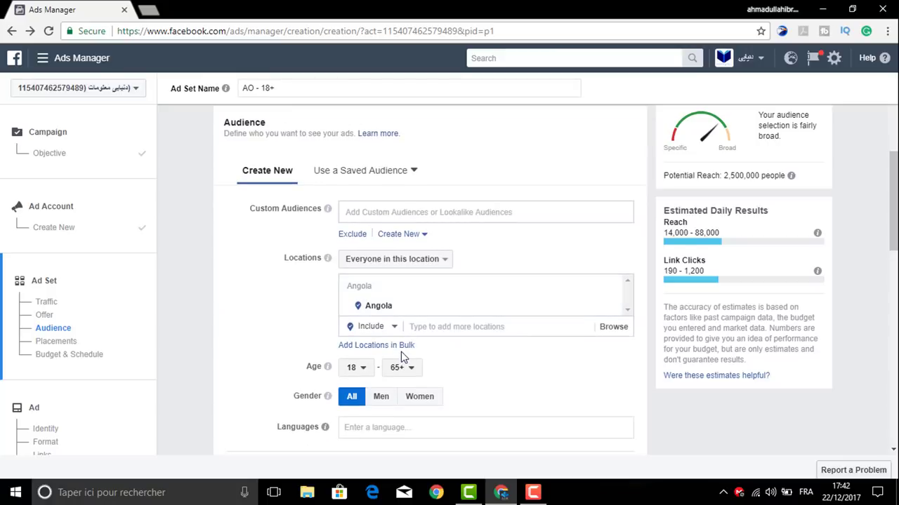
click(439, 332)
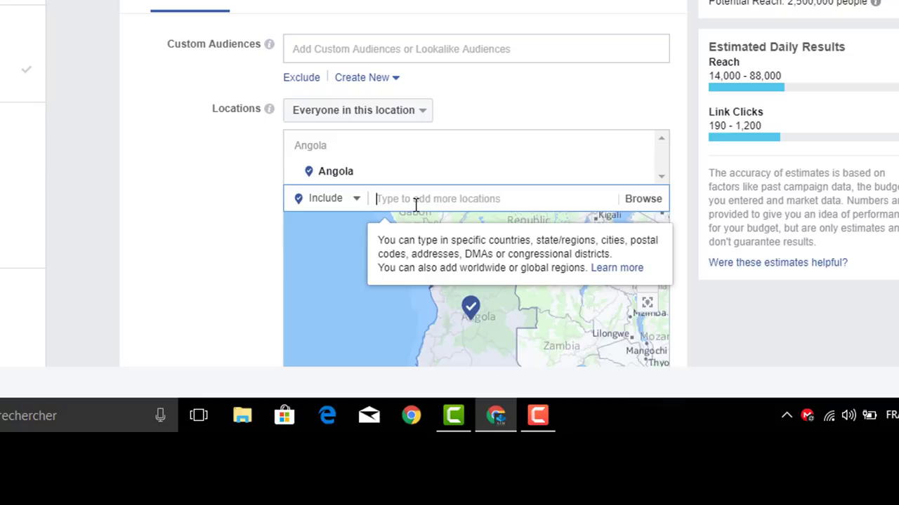
text(Afghan)
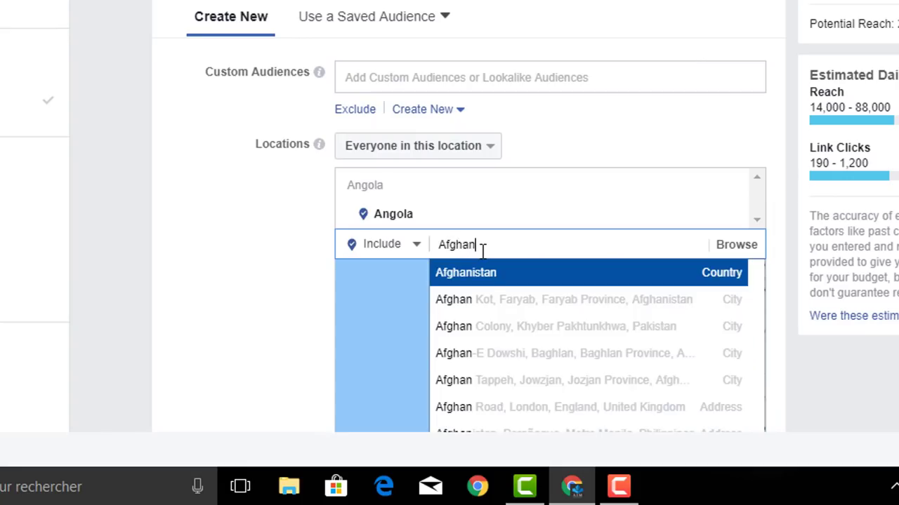
click(501, 273)
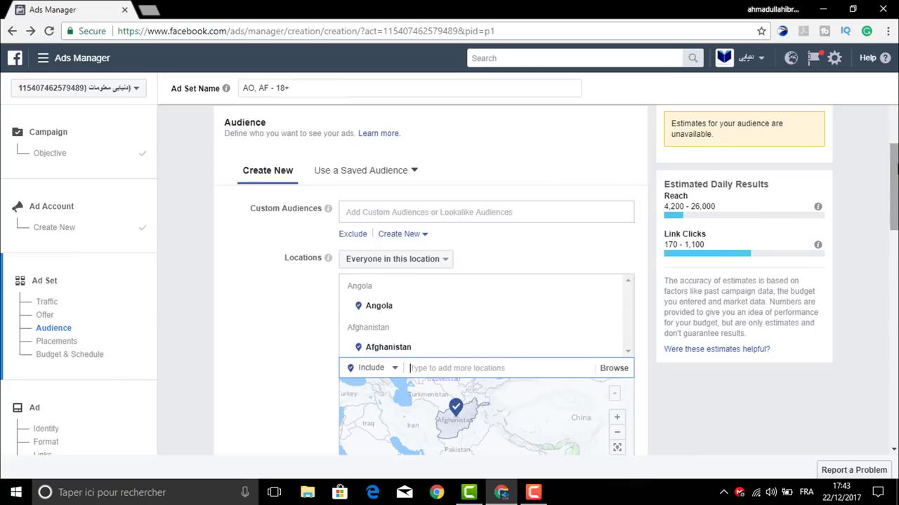
- Look through the minimum age choices and the gender options for the audience without changing them
drag(895, 169, 893, 226)
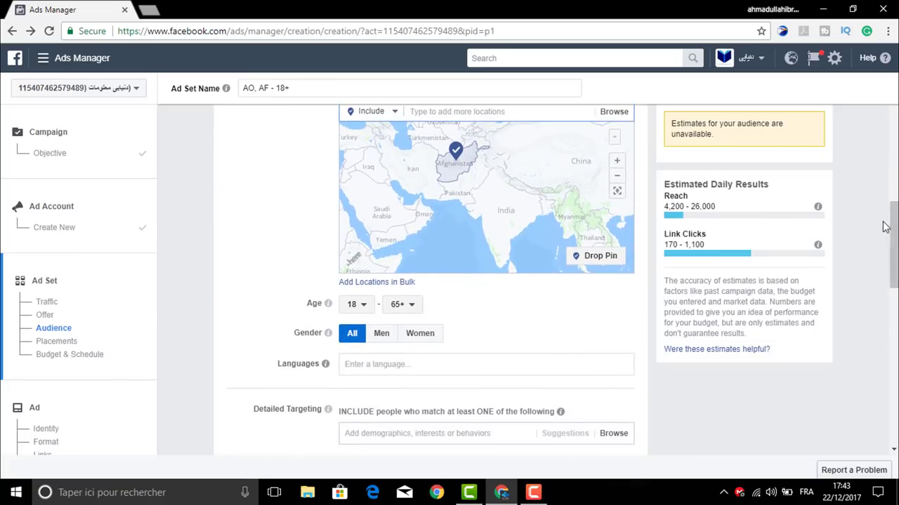
click(366, 309)
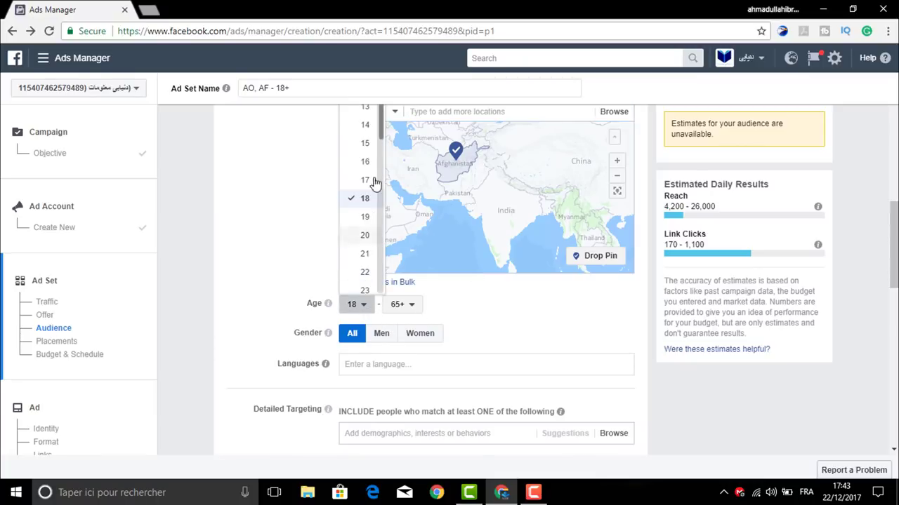
scroll(369, 232, down, 3)
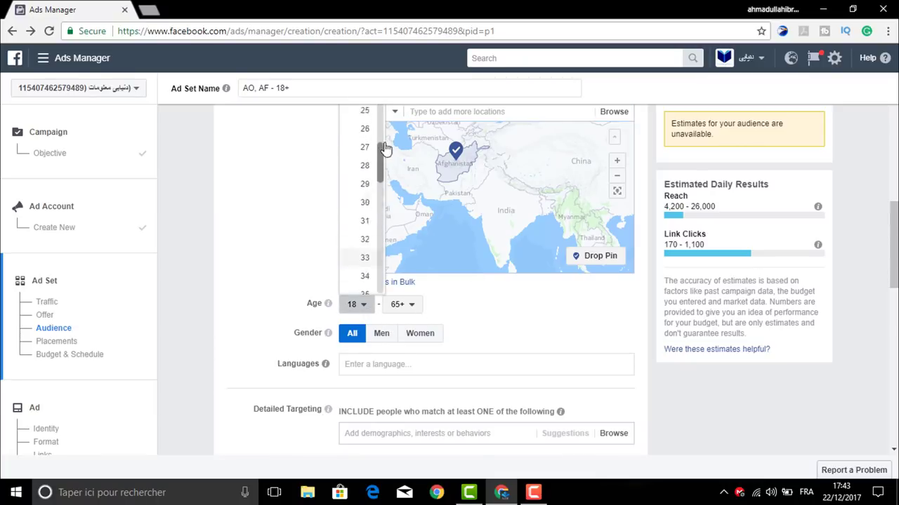
scroll(361, 259, up, 3)
click(471, 312)
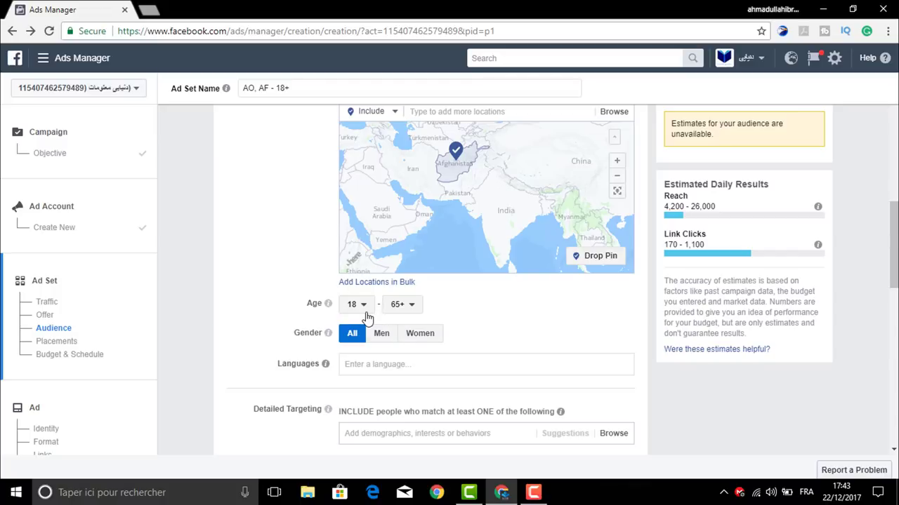
scroll(381, 323, up, 1)
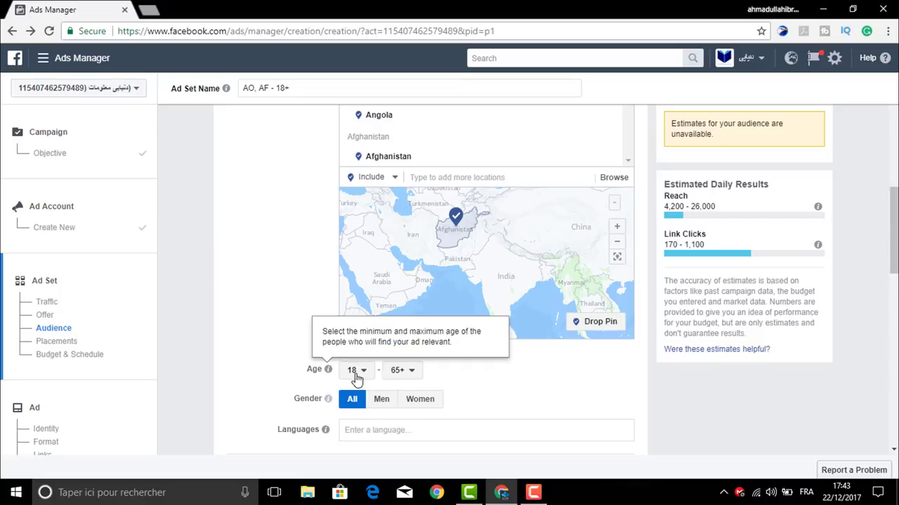
scroll(445, 373, down, 1)
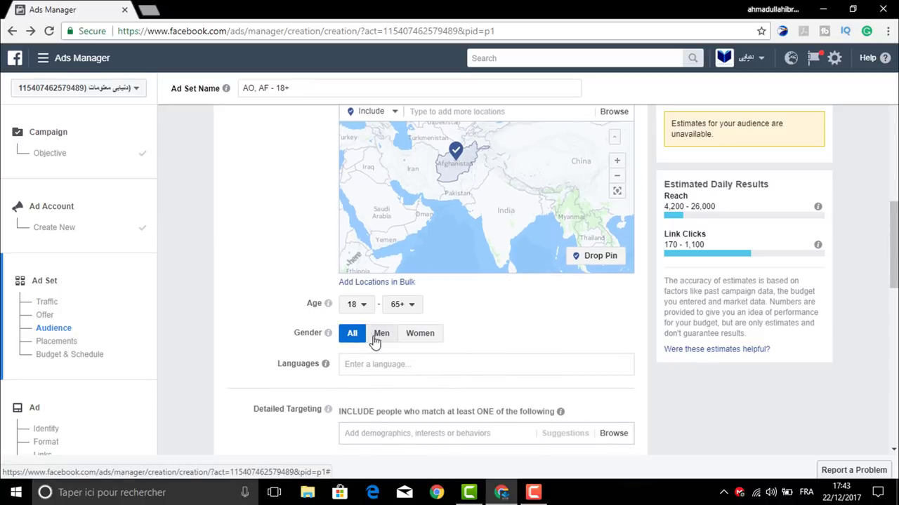
- Add Pashto to the audience's languages
scroll(376, 347, down, 1)
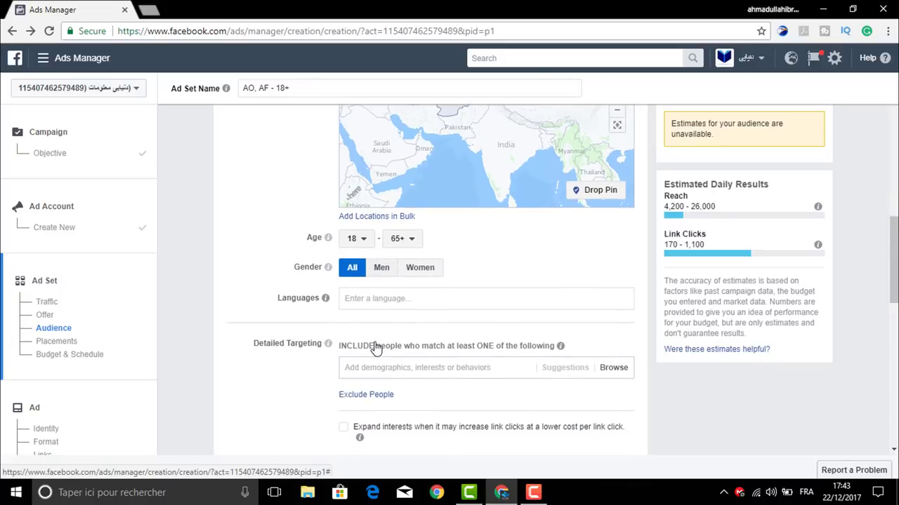
click(394, 298)
text(pas)
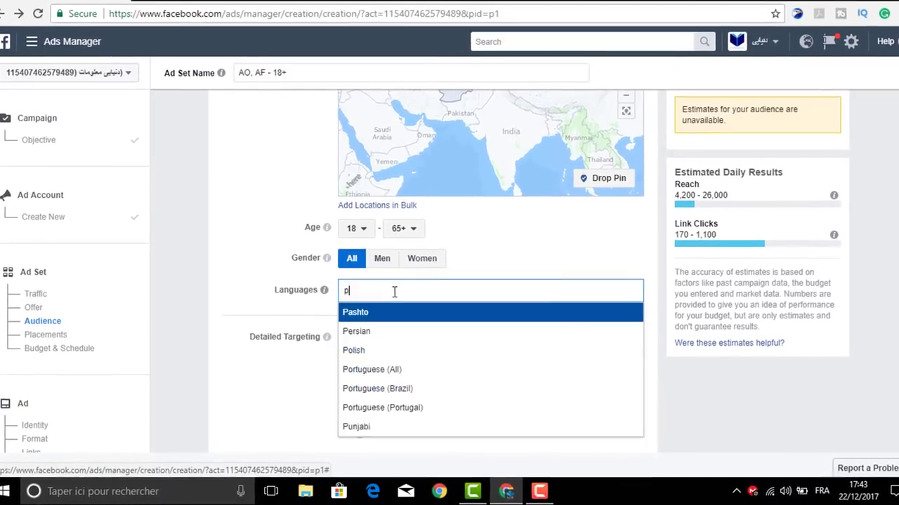
text(hto)
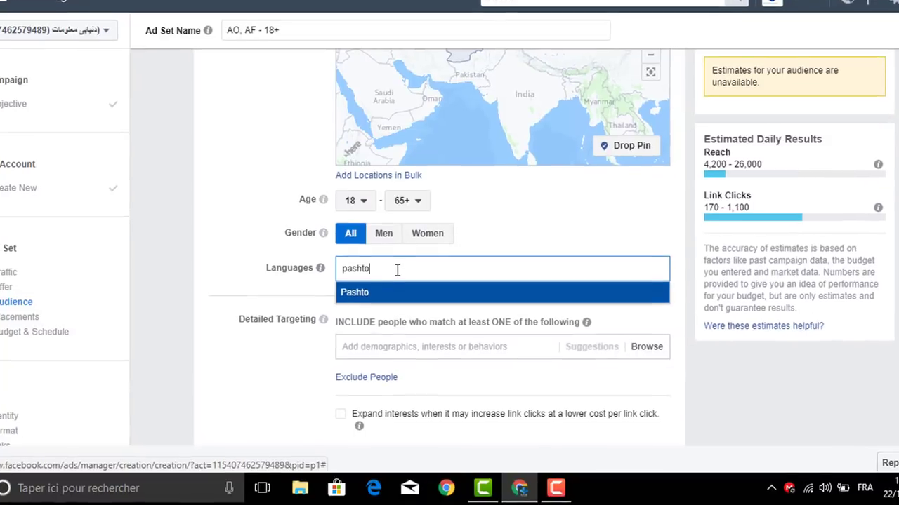
key(Return)
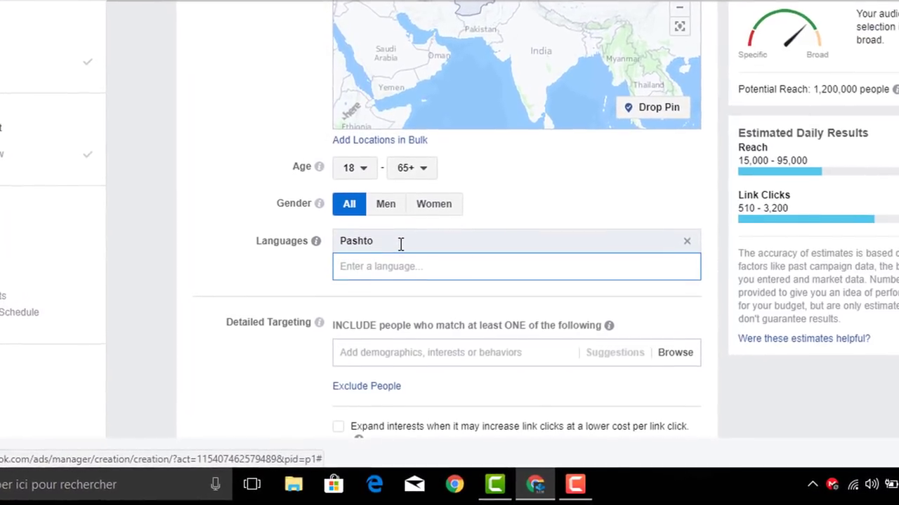
text(dari)
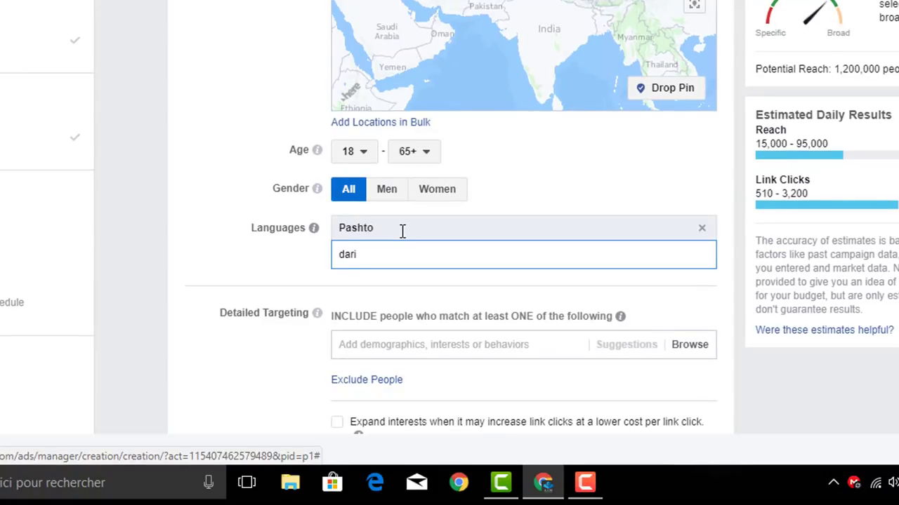
key(BackSpace)
key(BackSpace)
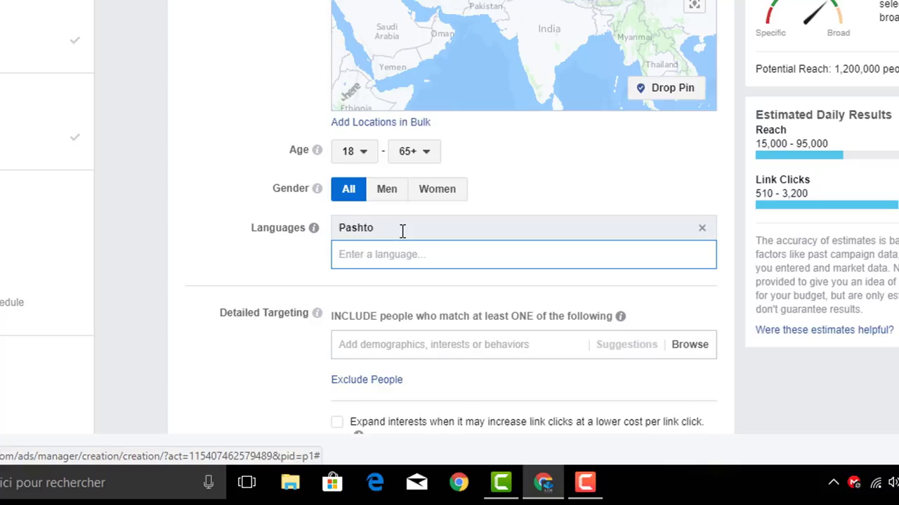
- Add Persian as a second audience language alongside Pashto
text(p)
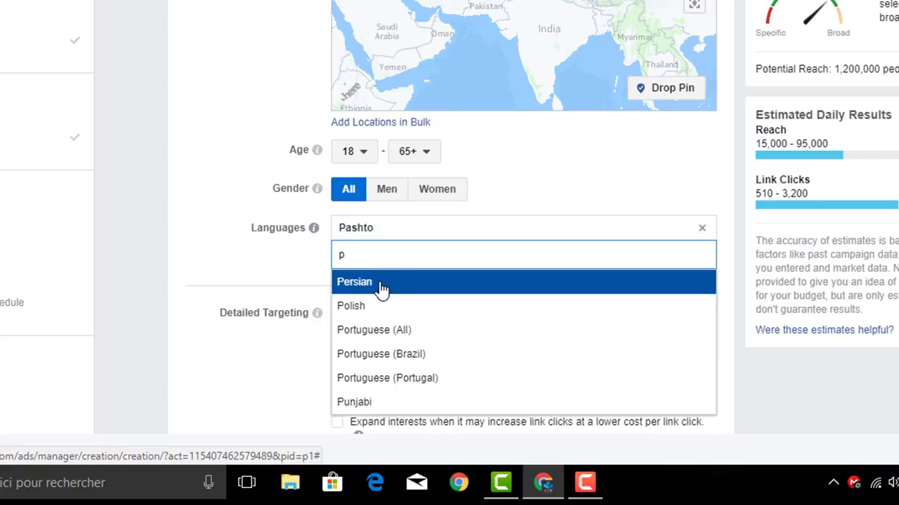
key(Return)
- Browse the Demographics categories under Detailed Targeting without adding any to the audience
scroll(414, 309, down, 1)
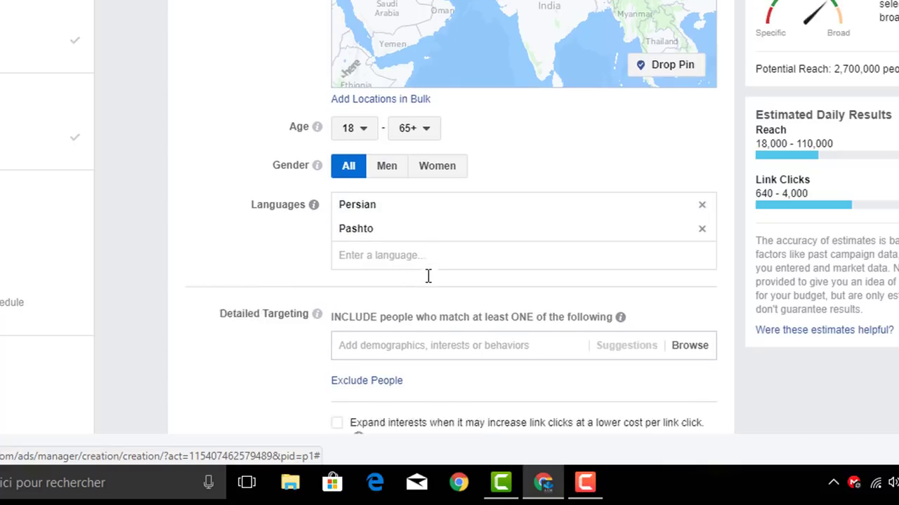
scroll(413, 335, down, 2)
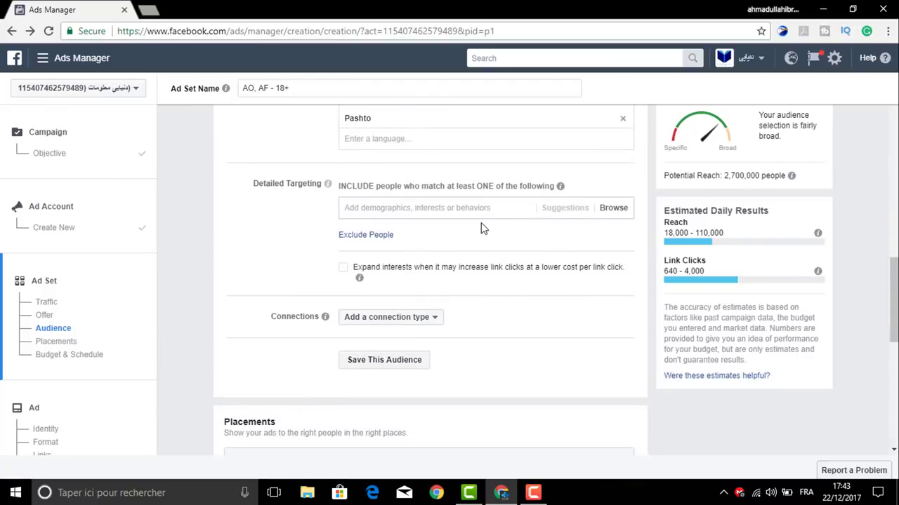
click(502, 206)
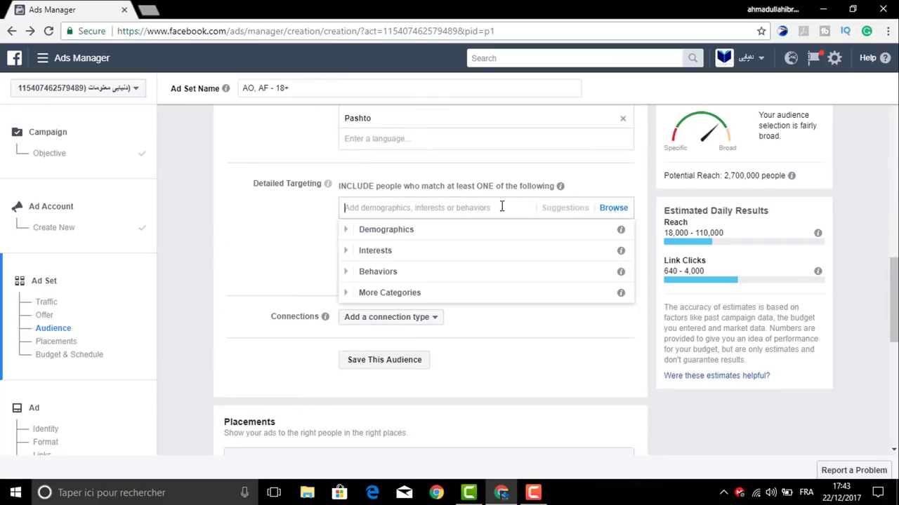
click(346, 234)
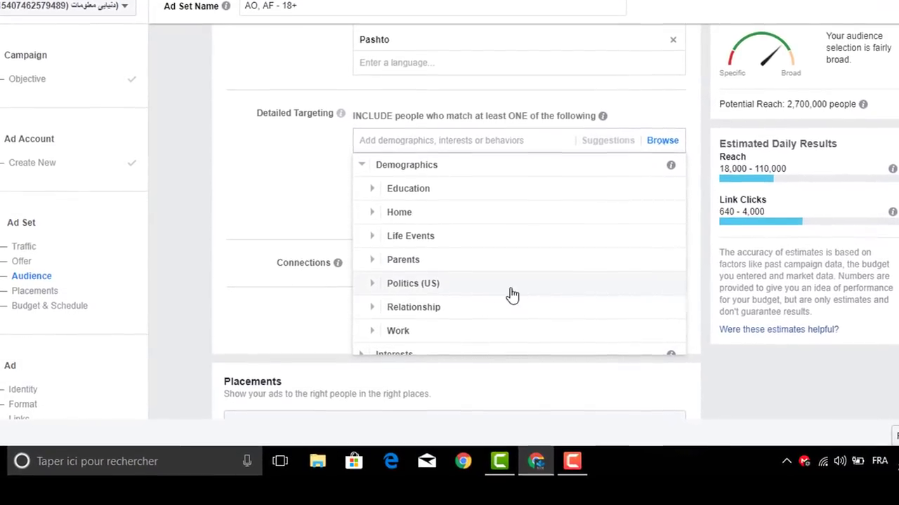
click(265, 183)
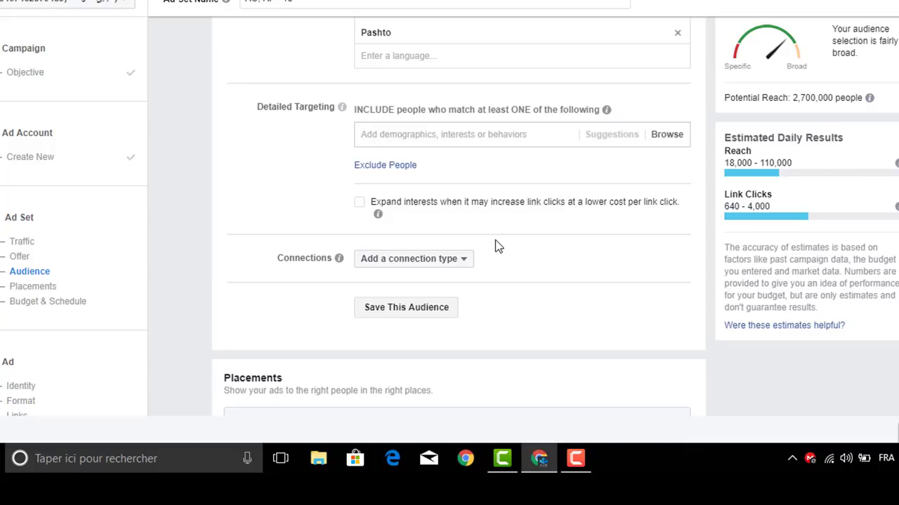
- Review the placement options and the budget type choices, keeping Daily Budget selected
scroll(473, 209, down, 3)
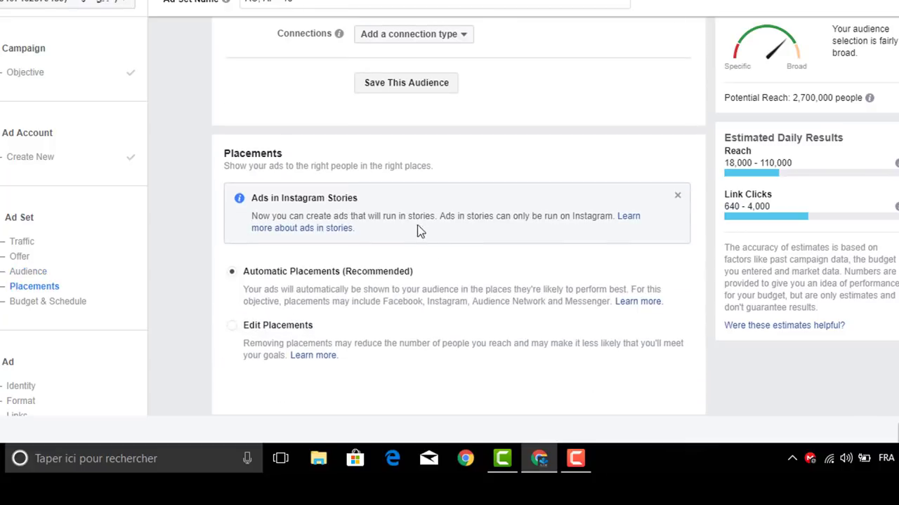
scroll(375, 204, down, 4)
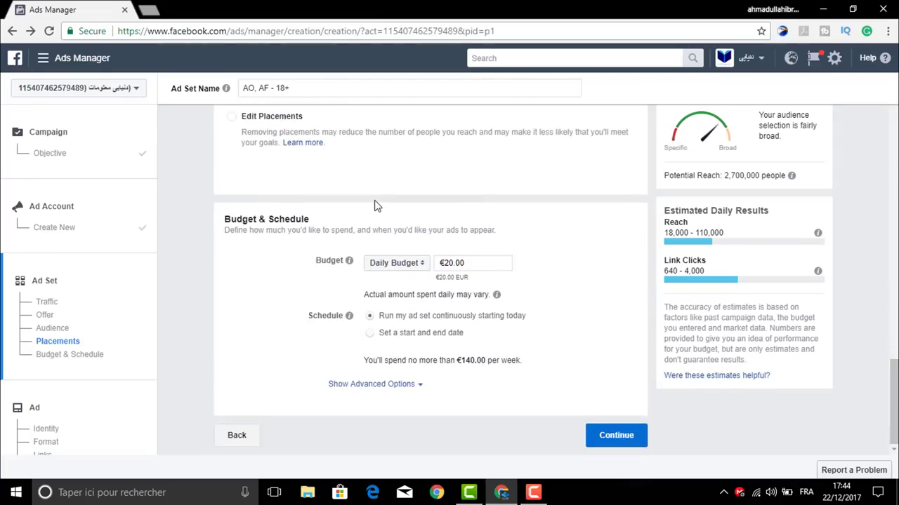
double_click(444, 263)
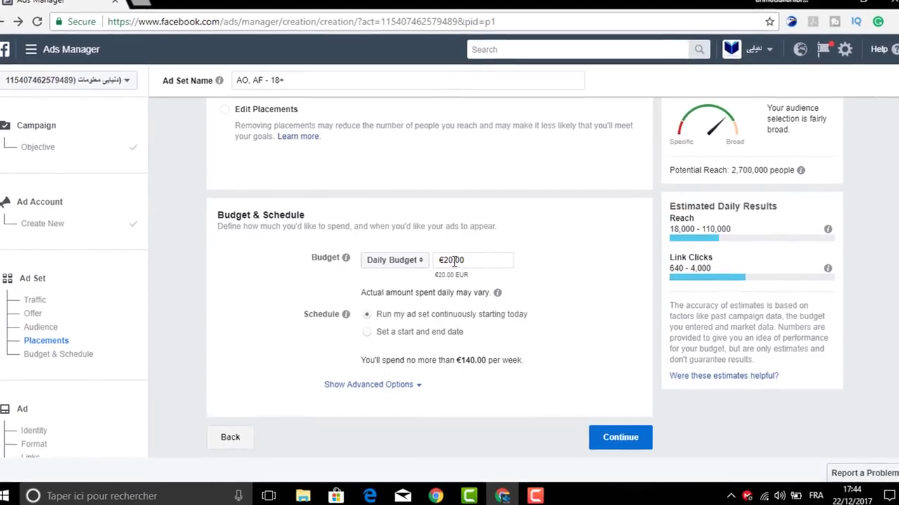
click(420, 258)
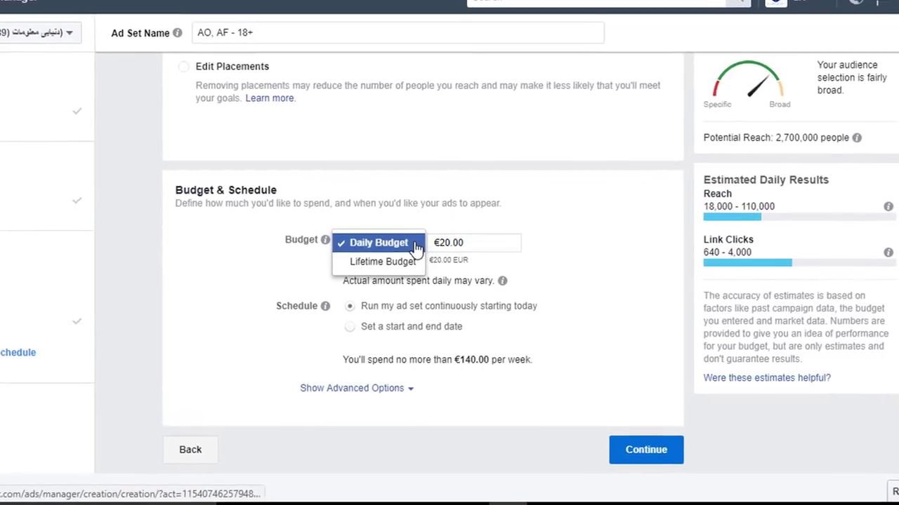
click(467, 236)
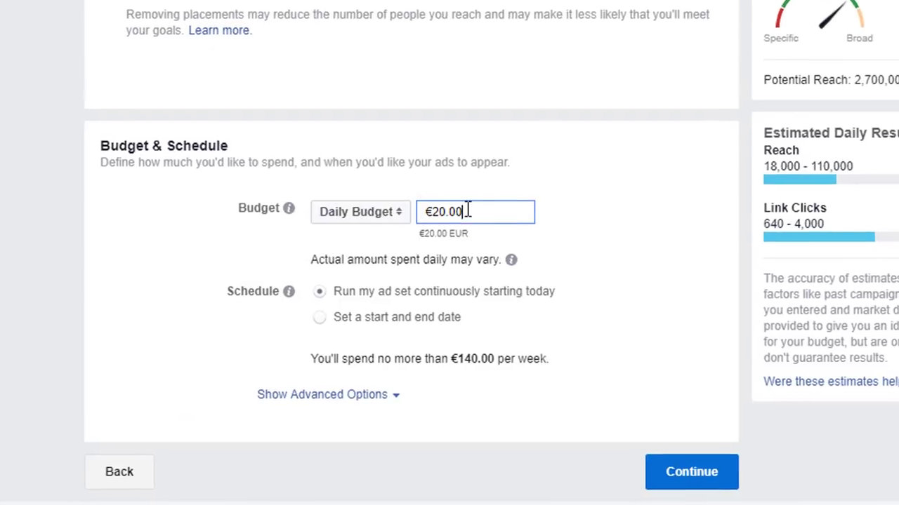
- Set the ad set's daily budget to €2.00 and continue to the ad setup page
drag(463, 205, 428, 189)
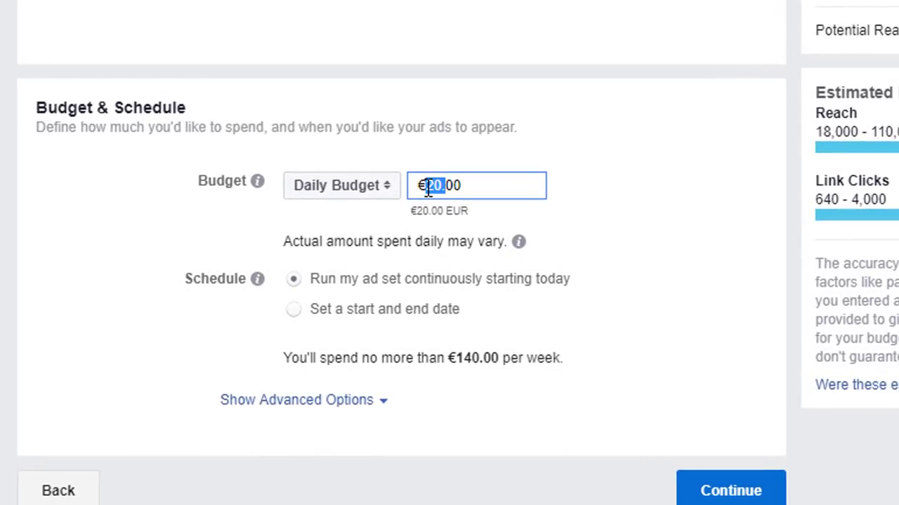
text(2)
click(641, 201)
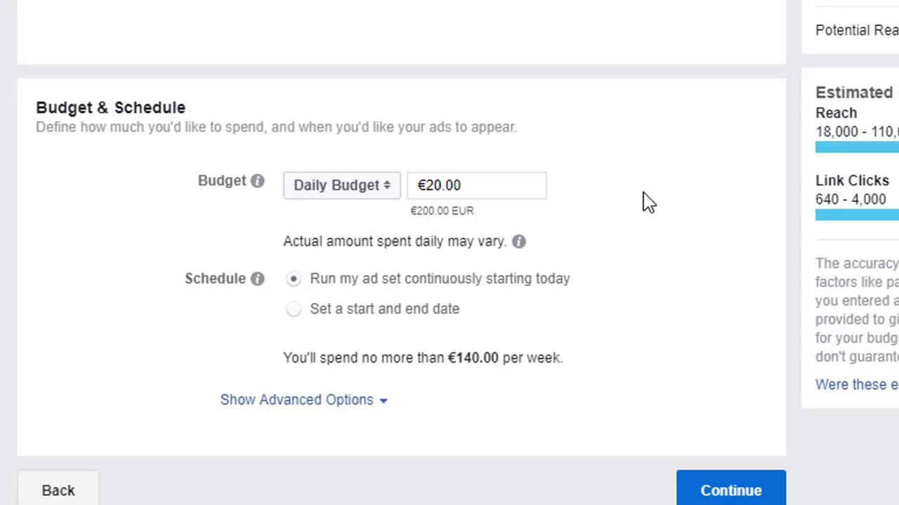
drag(447, 183, 430, 183)
text(200)
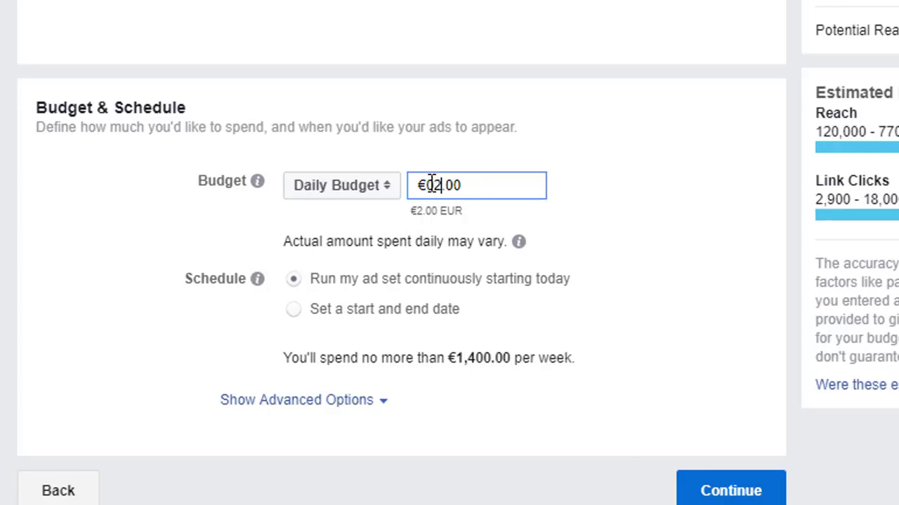
click(646, 195)
key(ctrl+z)
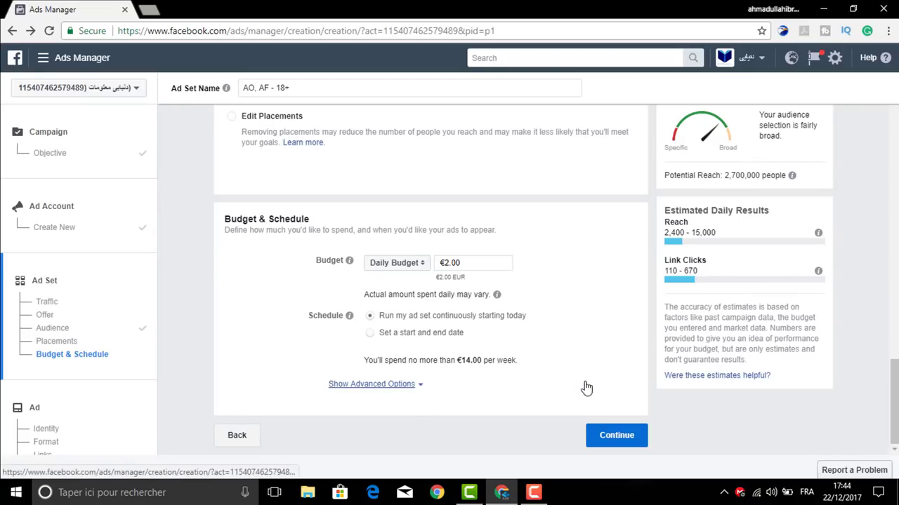
click(615, 442)
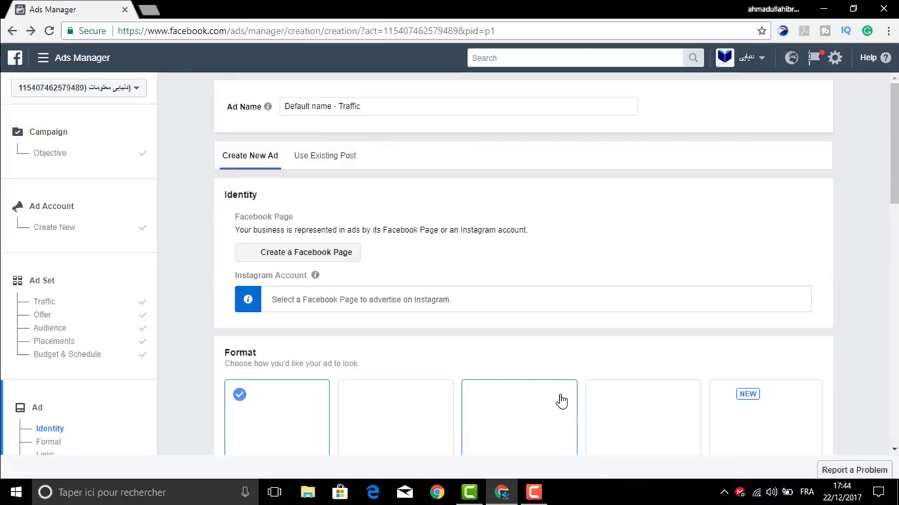
- Examine the ad setup page's identity, format, links, call-to-action and conversion tracking sections down to the review and confirm options
scroll(442, 362, down, 3)
scroll(307, 200, up, 2)
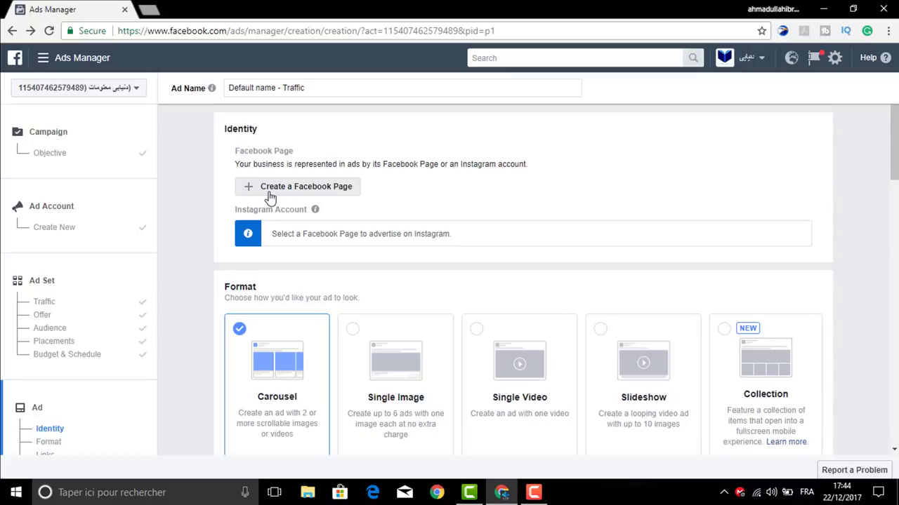
scroll(306, 188, down, 5)
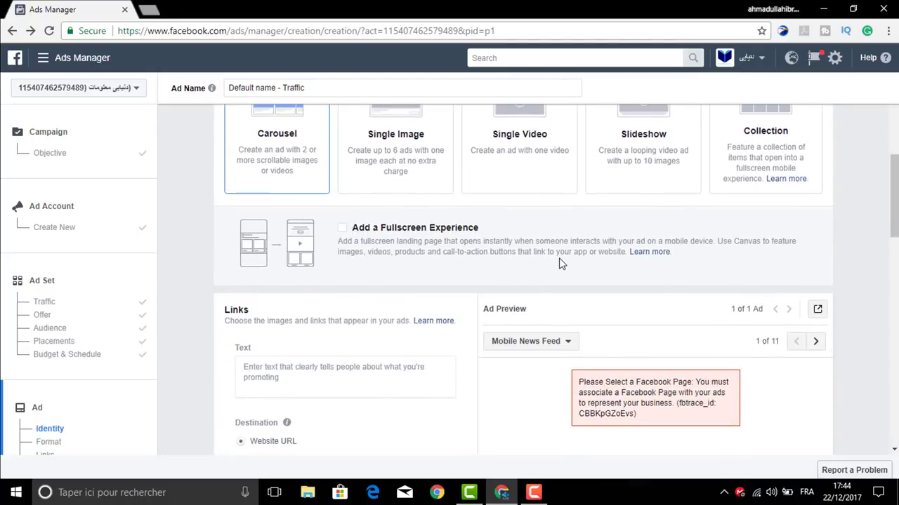
scroll(561, 264, down, 3)
scroll(325, 237, down, 1)
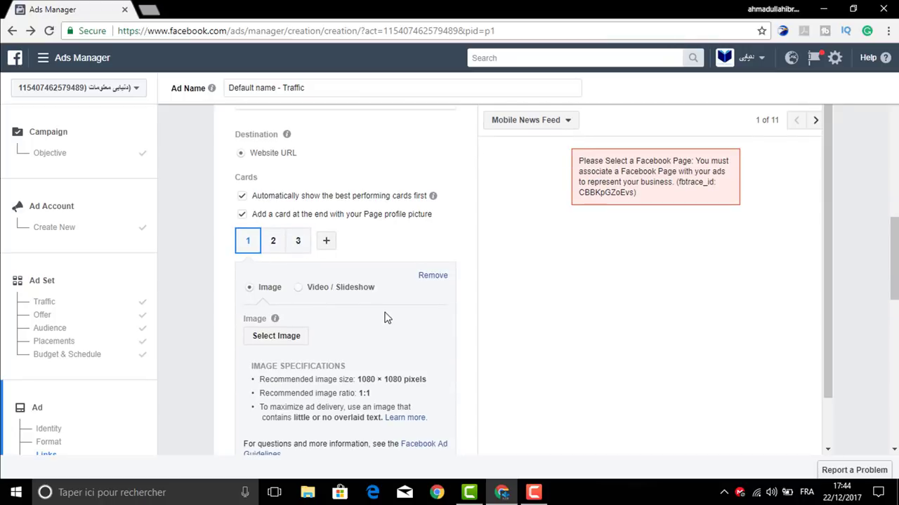
scroll(290, 295, down, 2)
scroll(337, 266, down, 6)
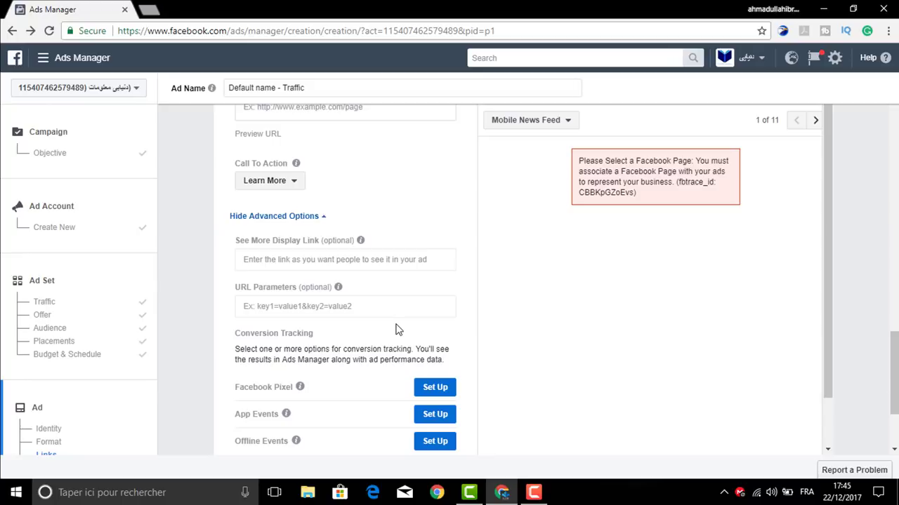
scroll(379, 312, up, 10)
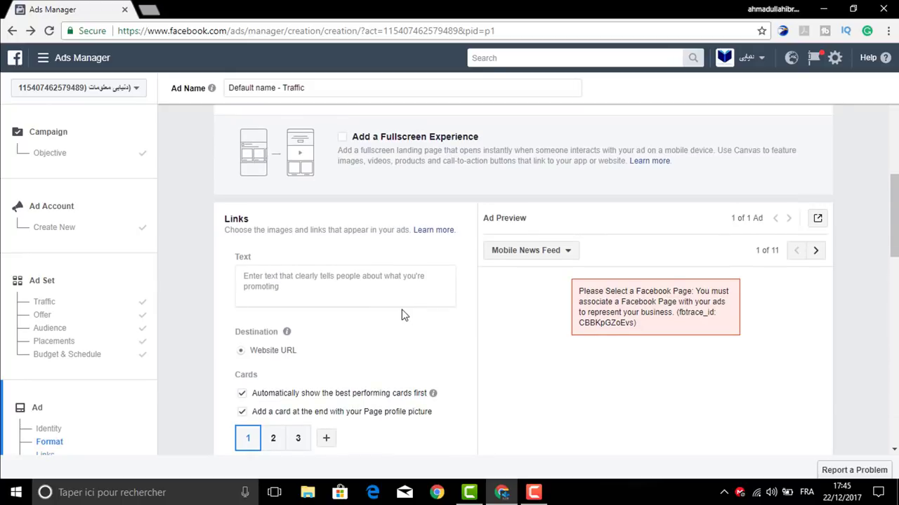
scroll(404, 316, down, 15)
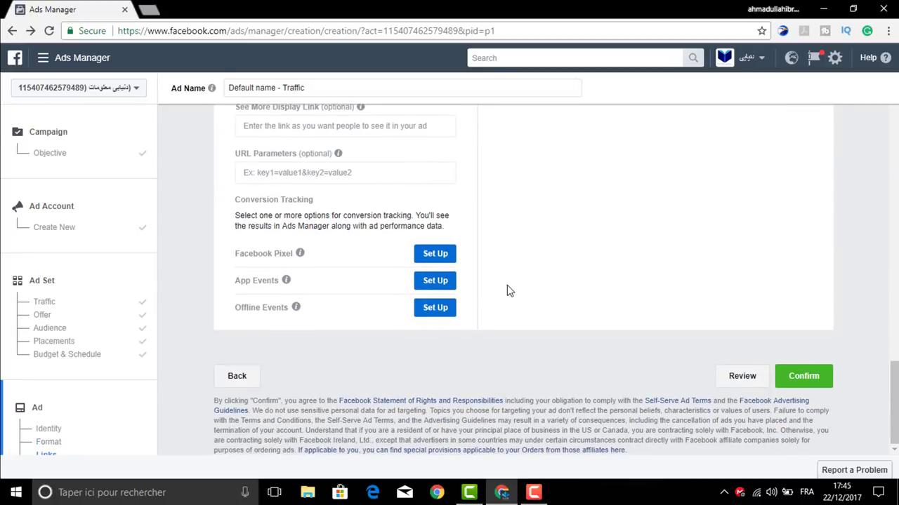
scroll(516, 259, up, 10)
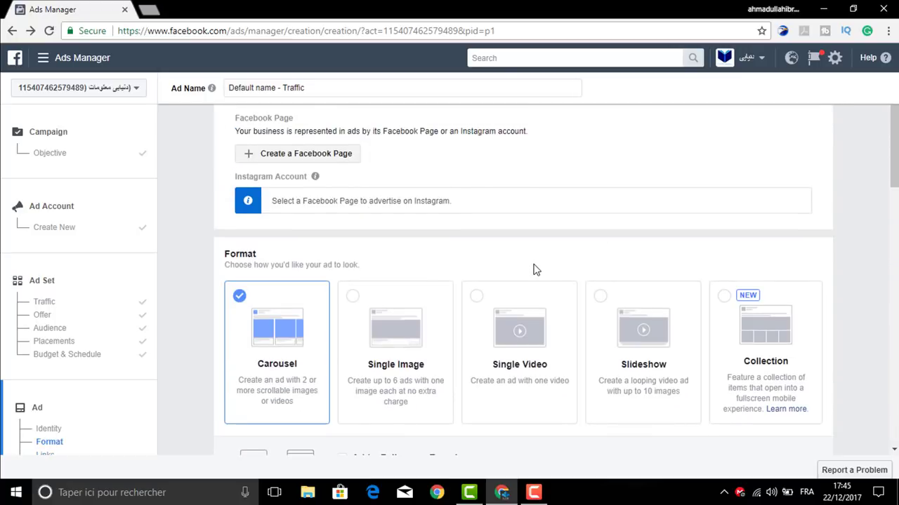
scroll(533, 270, down, 15)
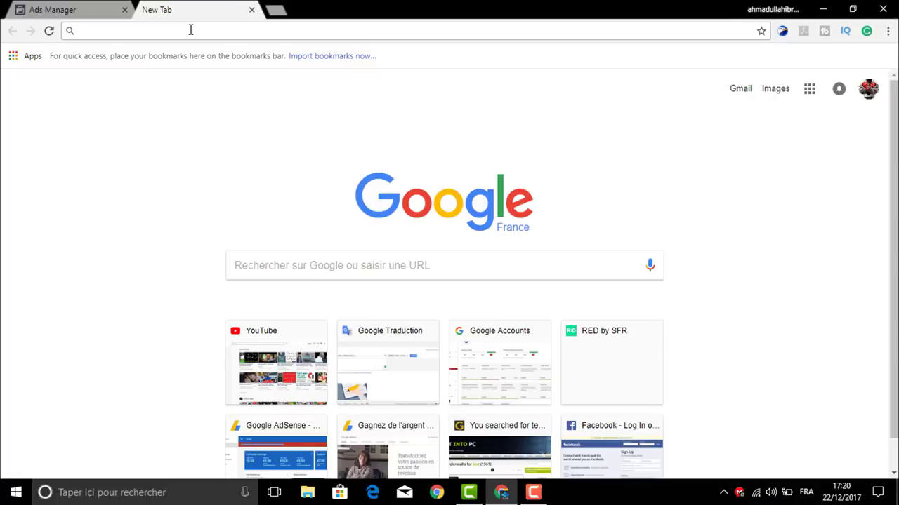
- Search Google for "auto liker facebook" in the new browser tab
text(au)
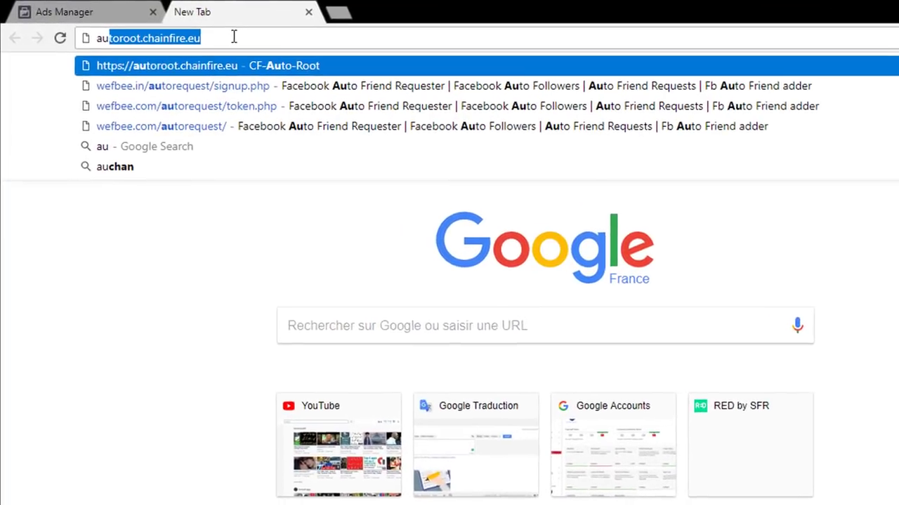
text(to liker)
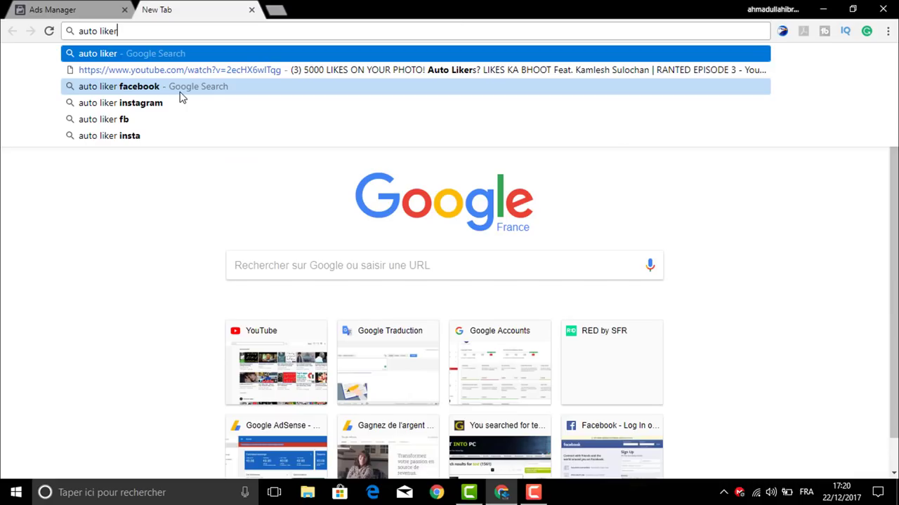
click(365, 188)
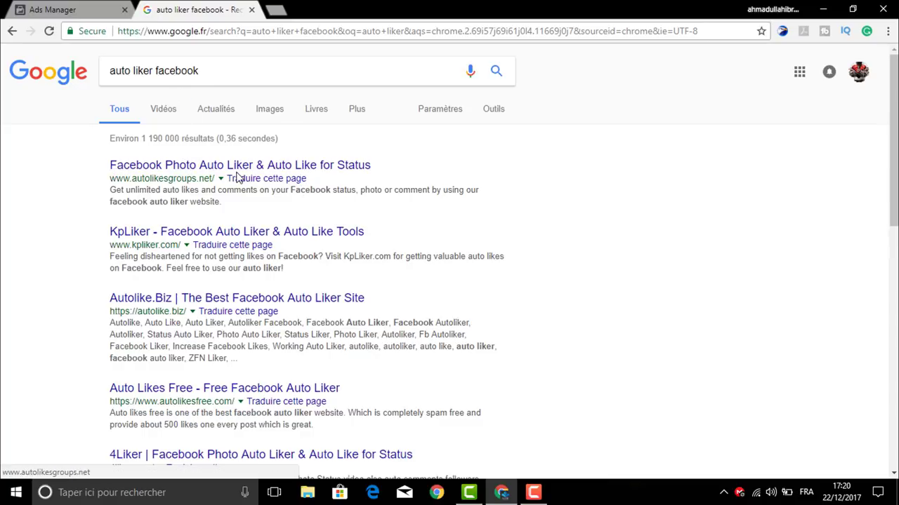
- Look through the auto liker search results and open "Auto Likes Free - Free Facebook Auto Liker" from autolikesfree.com
scroll(259, 186, down, 1)
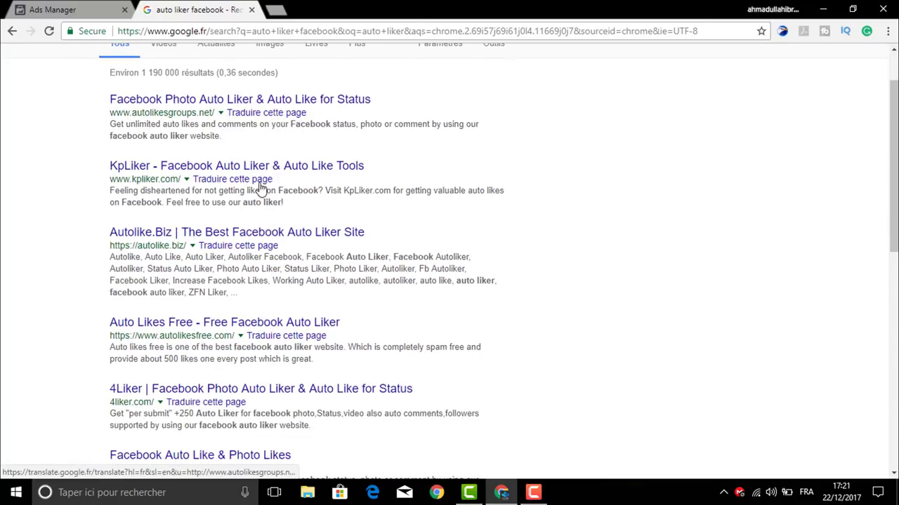
scroll(237, 181, down, 3)
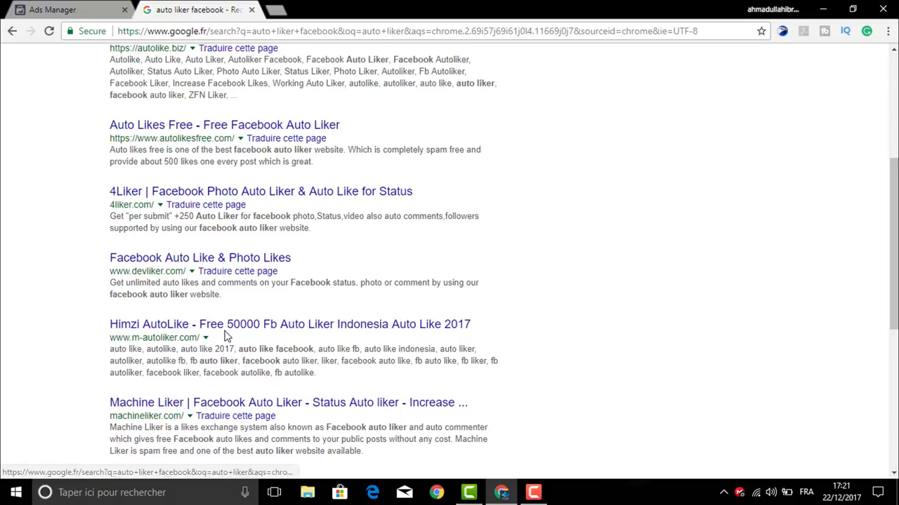
scroll(228, 281, up, 3)
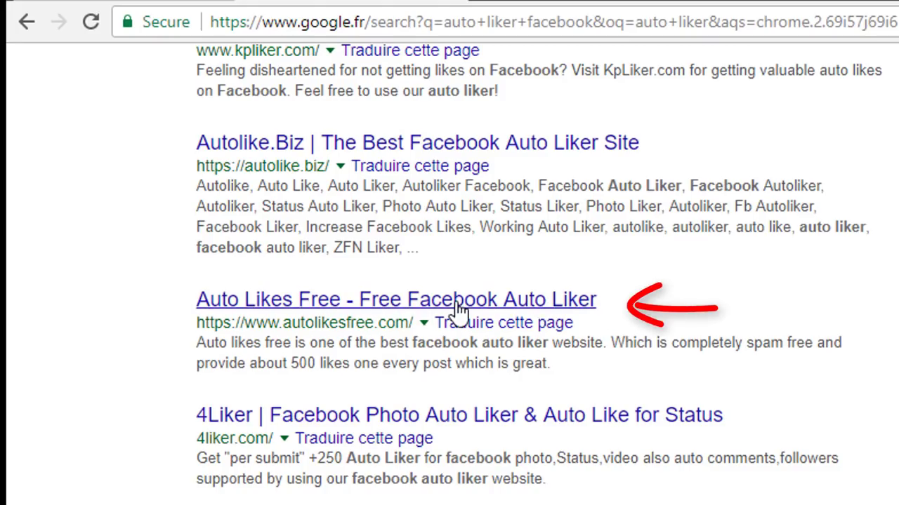
click(460, 308)
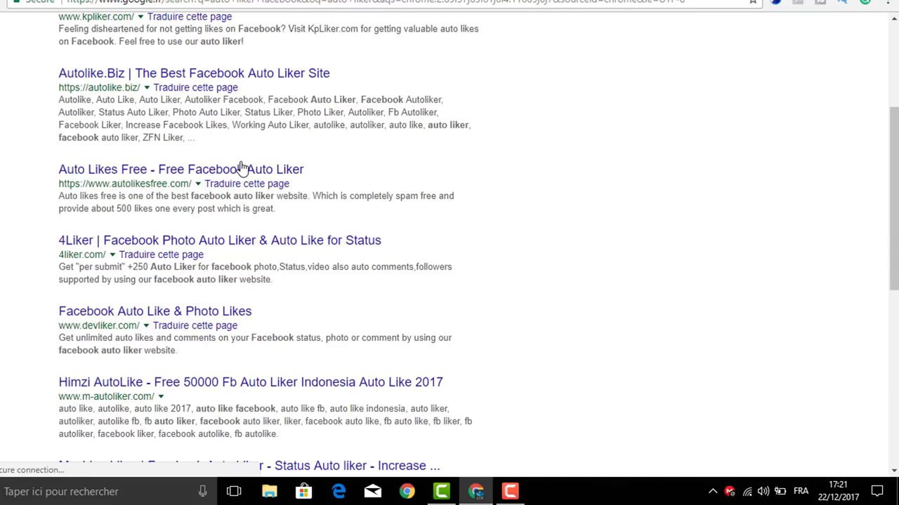